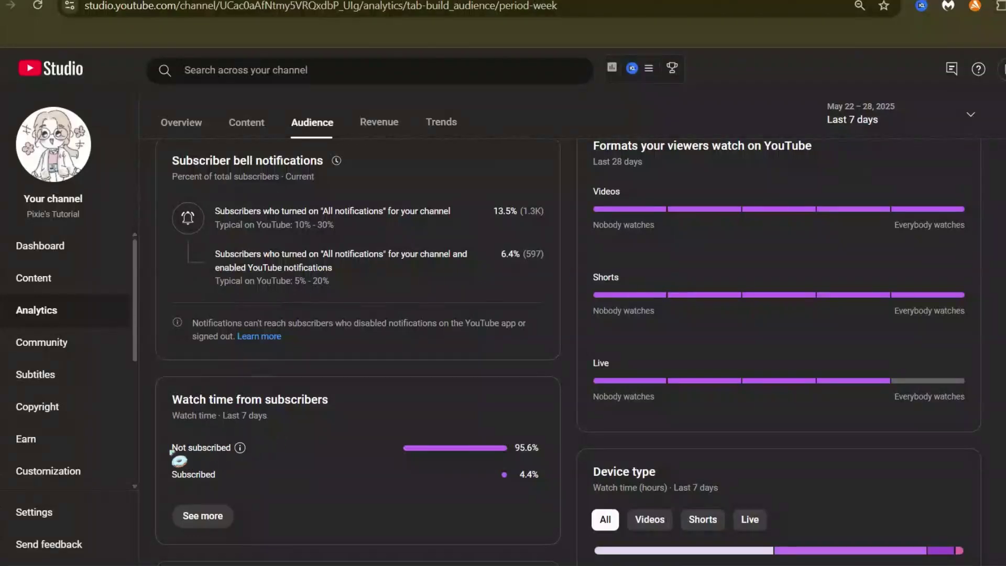
Step: Highlight the Not subscribed figure and the 9,398 subscriber count in YouTube Studio
triple_click(180, 449)
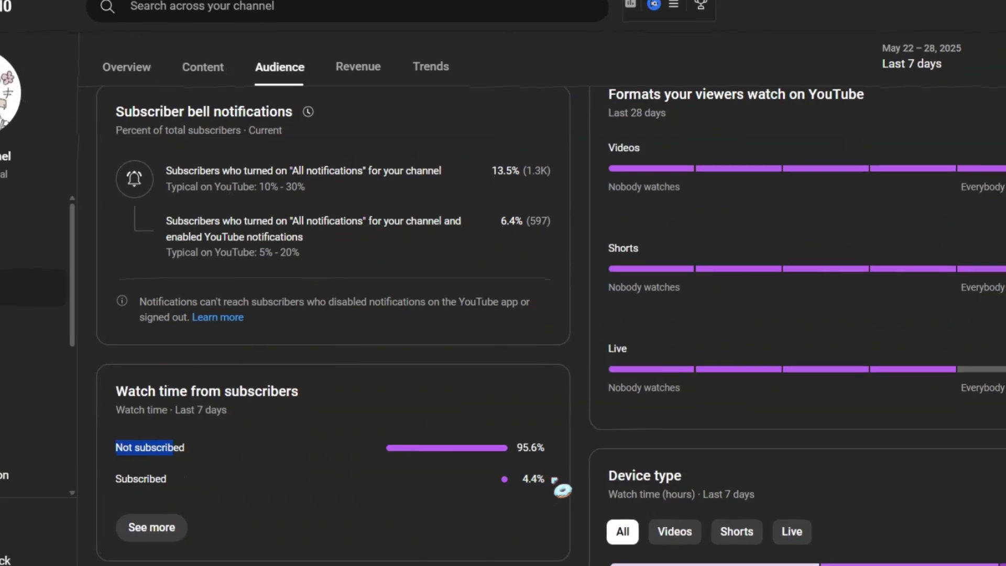
click(562, 490)
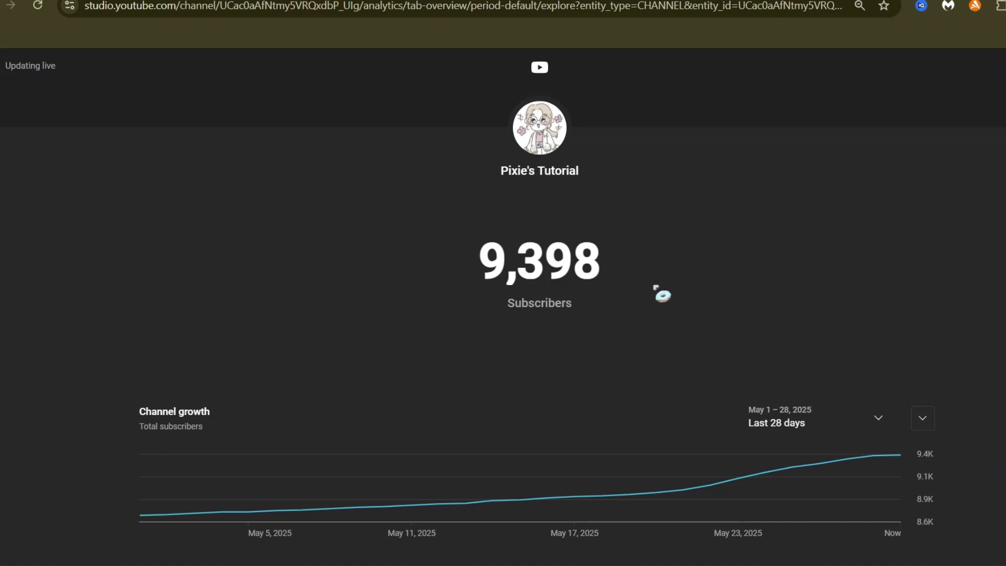
drag(649, 281, 487, 267)
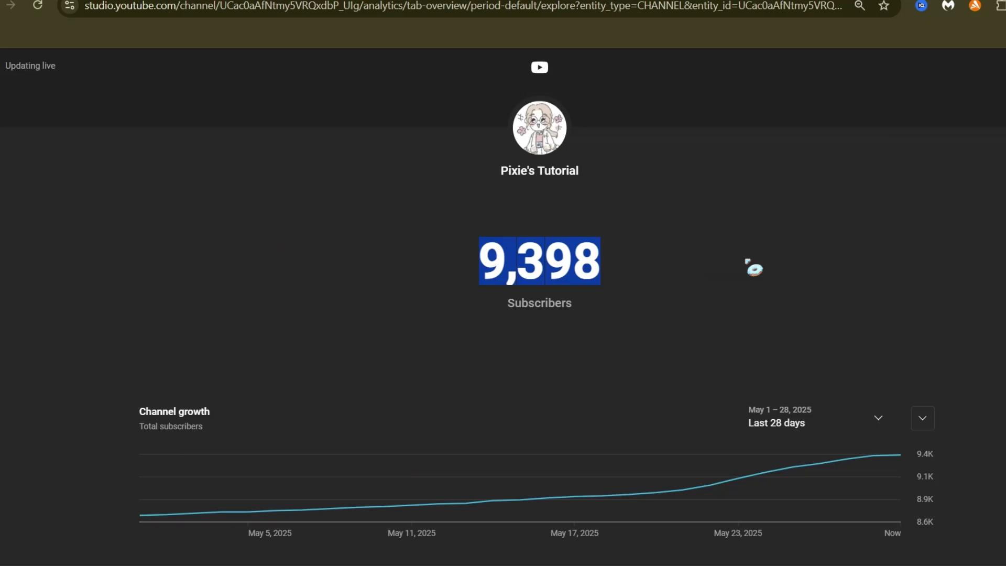
click(753, 269)
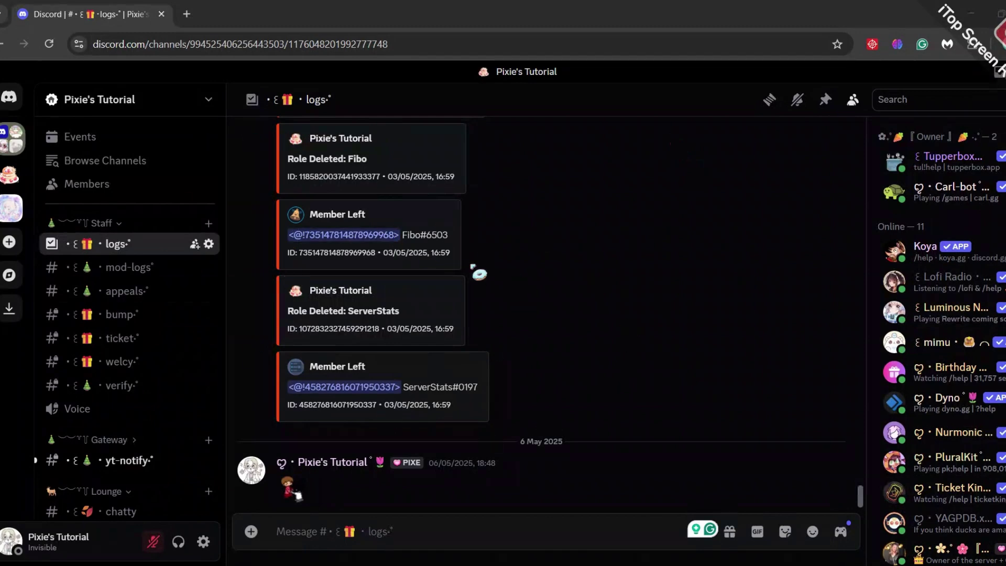
Step: Open Server Settings for the Pixie's Tutorial server from its server menu
click(195, 104)
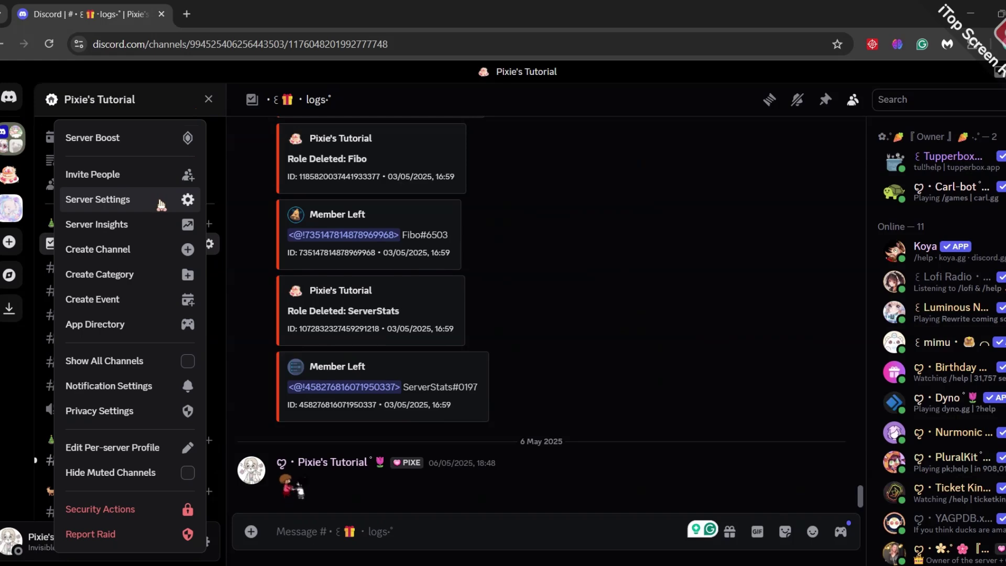
click(161, 203)
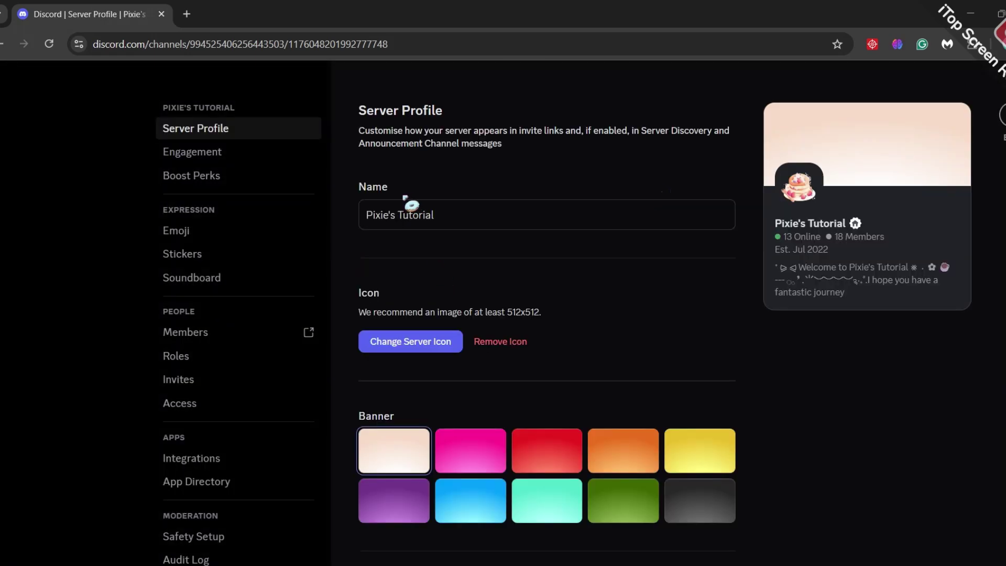
scroll(244, 291, down, 2)
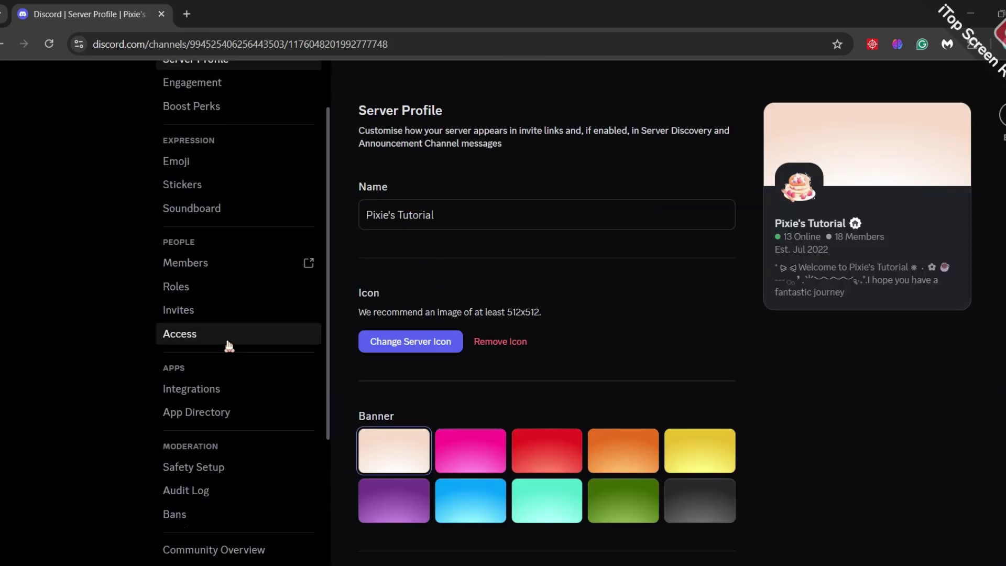
Step: In Access settings, delete the 'How did you find us?' and 'Profile should SFW' questions
click(246, 336)
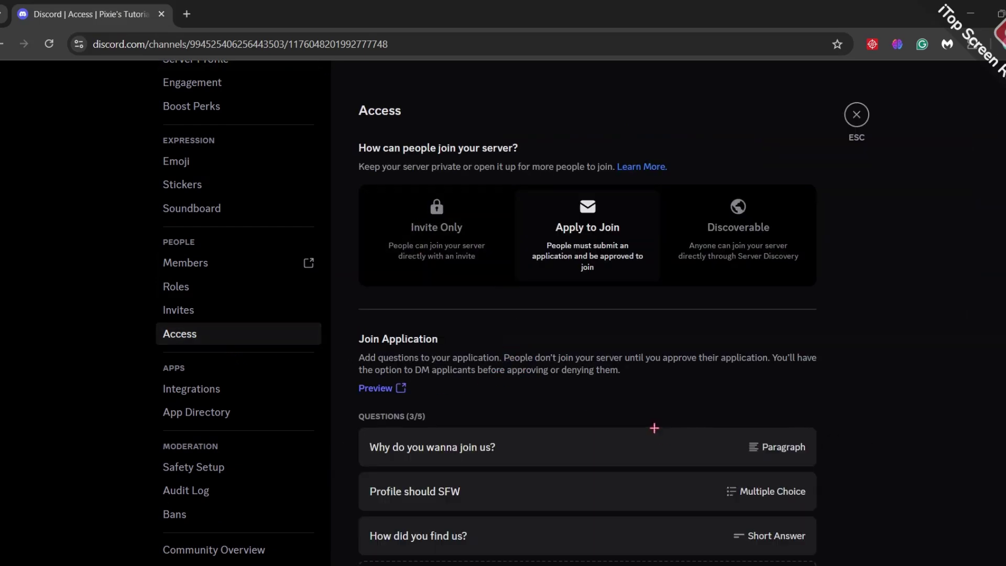
scroll(653, 427, down, 1)
scroll(651, 434, down, 1)
mouse_move(786, 535)
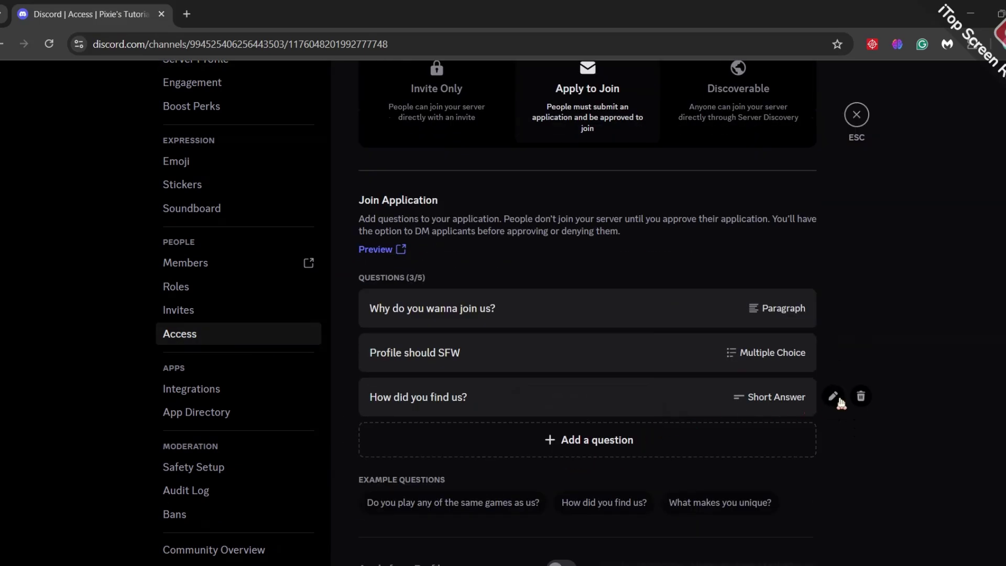
click(860, 397)
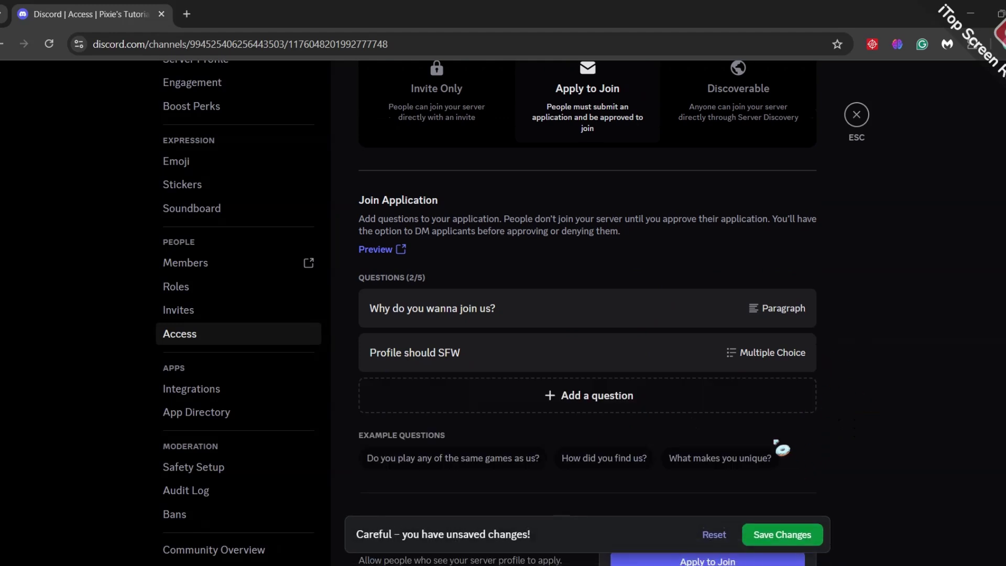
click(783, 535)
Step: Add the short-answer question 'Where are you from?' and save the join application
click(695, 351)
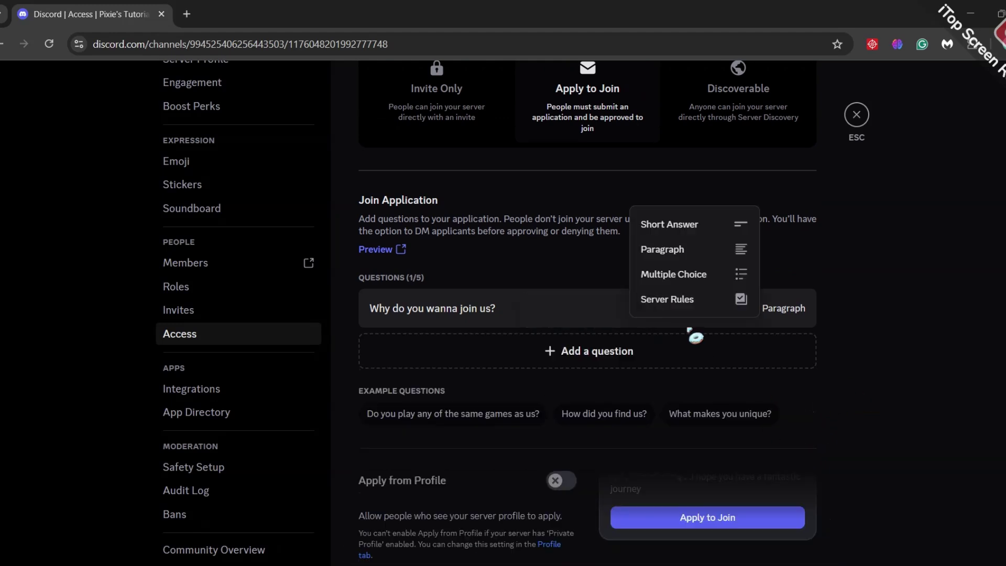
click(691, 234)
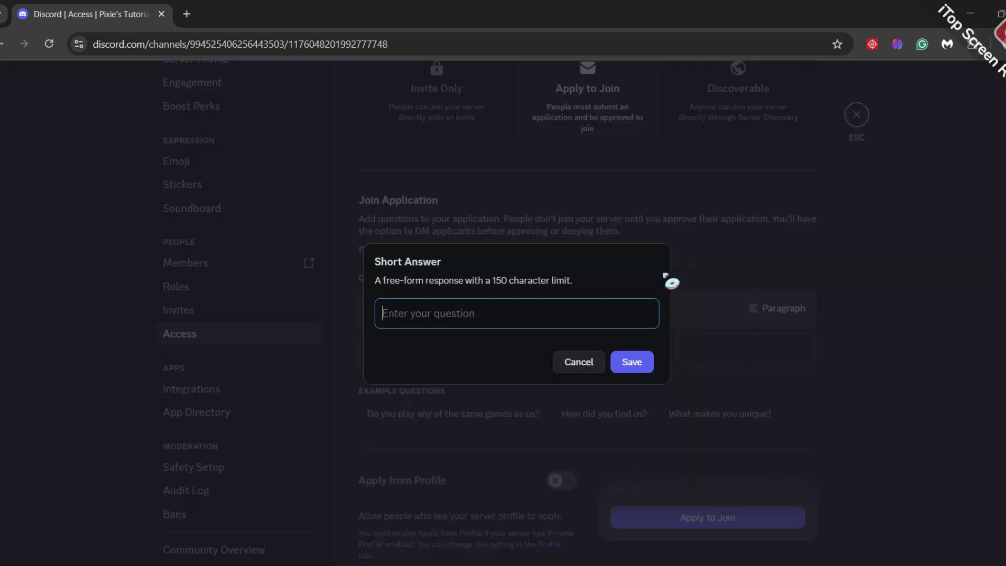
text(Where you from)
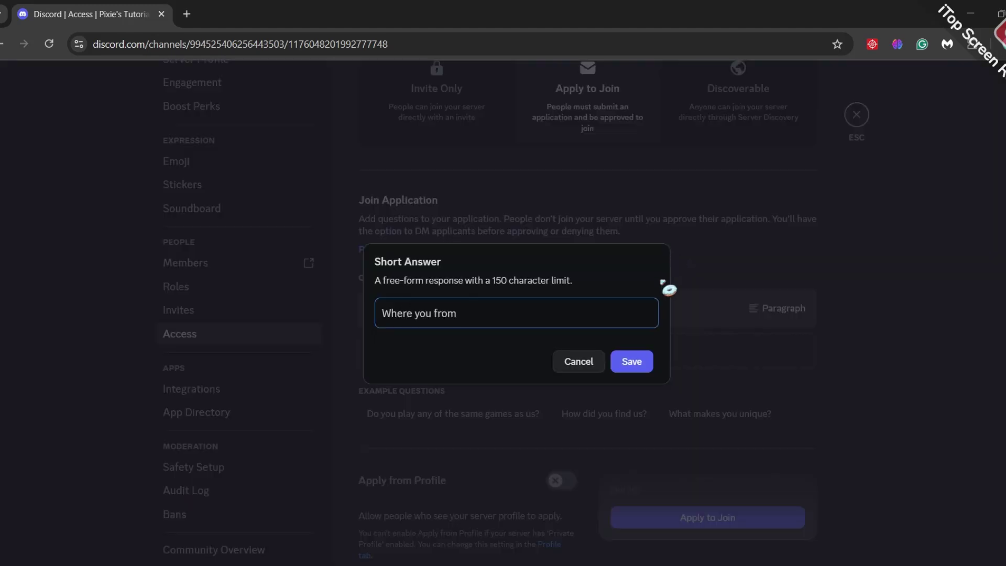
click(630, 364)
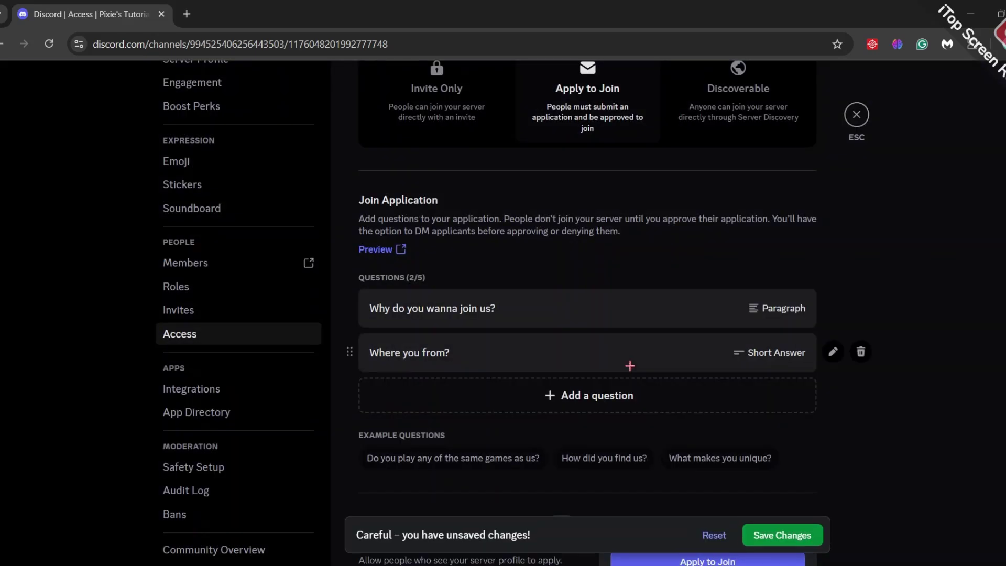
click(762, 537)
Step: Add the multiple-choice question 'Where did you find us' with options YouTube and disboard
click(766, 352)
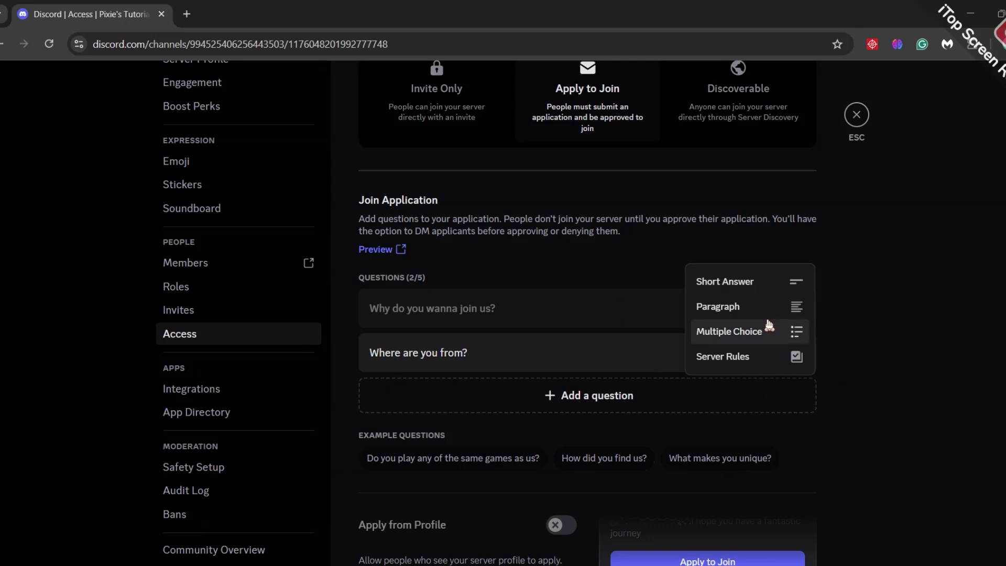
click(745, 334)
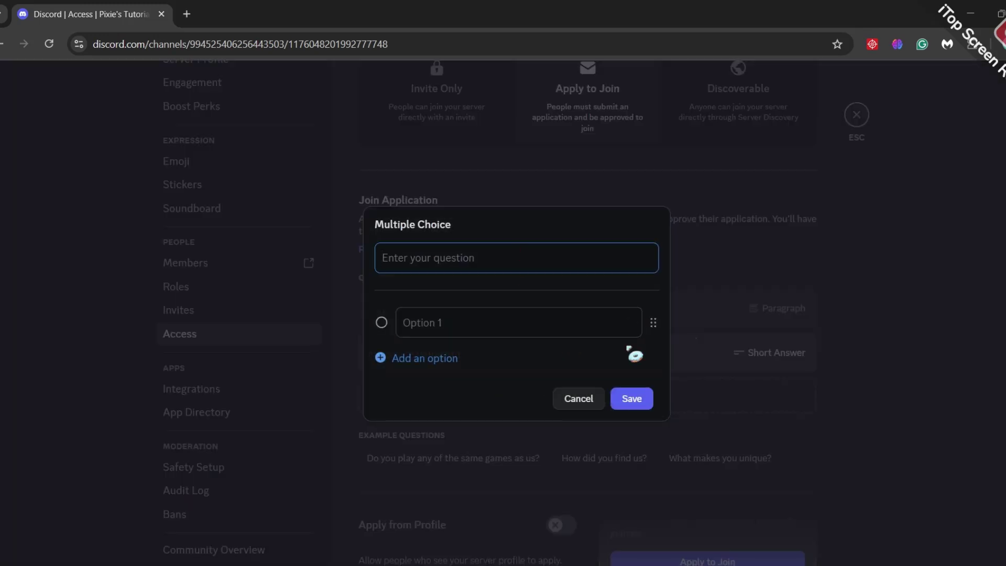
text(Where did you find us)
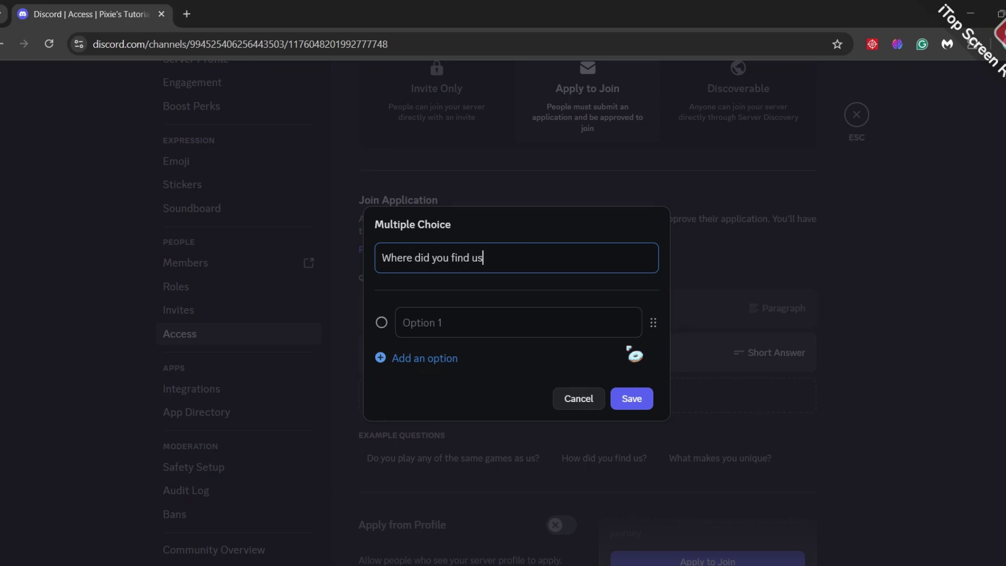
click(601, 326)
text(YouTube)
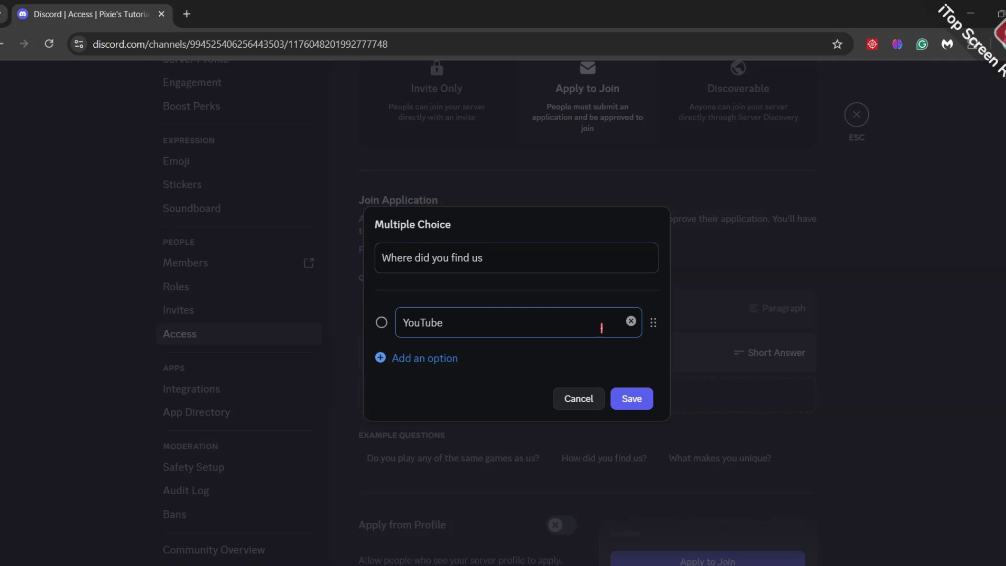
click(458, 359)
text(disboard)
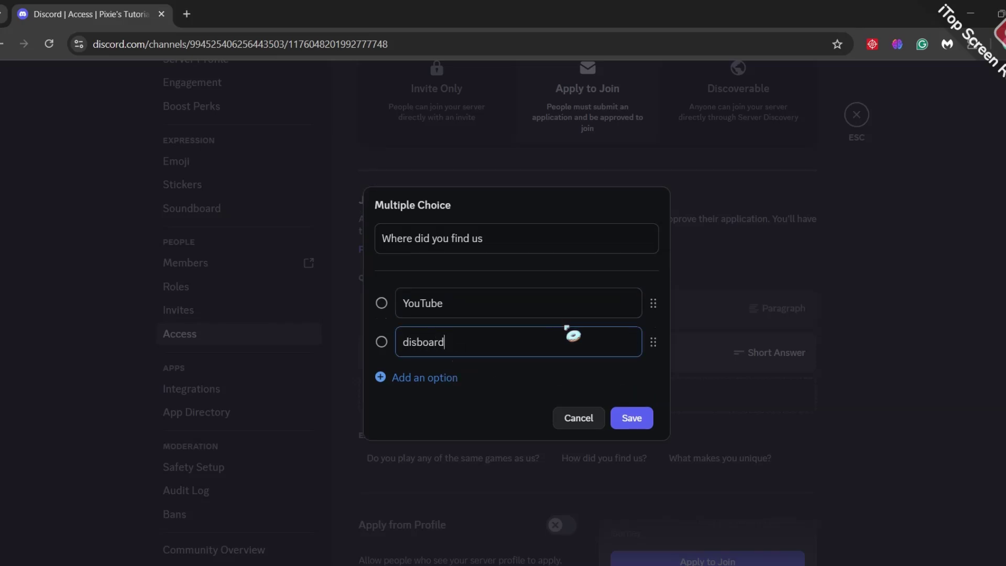
click(632, 417)
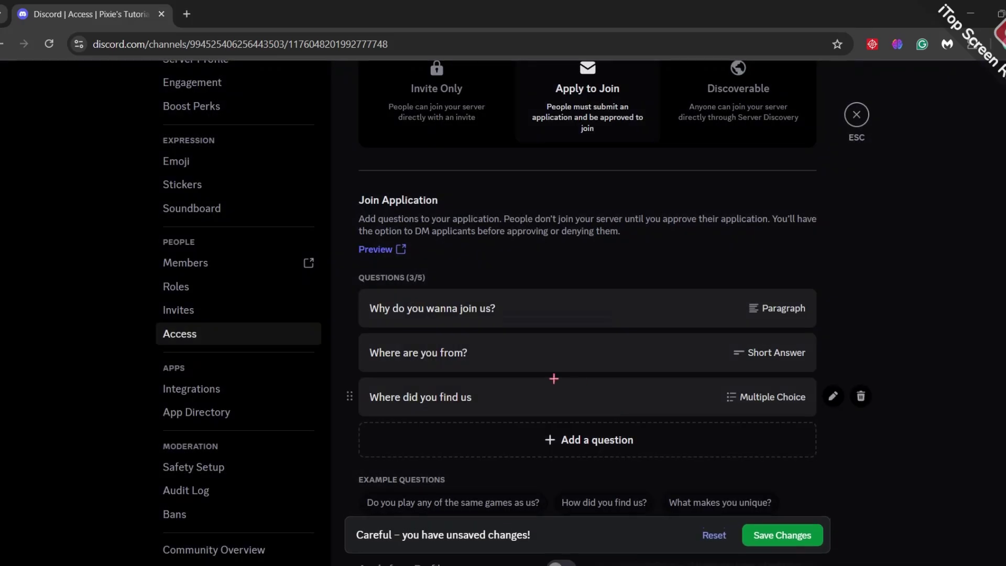
Step: Save the updated three-question join application
click(764, 535)
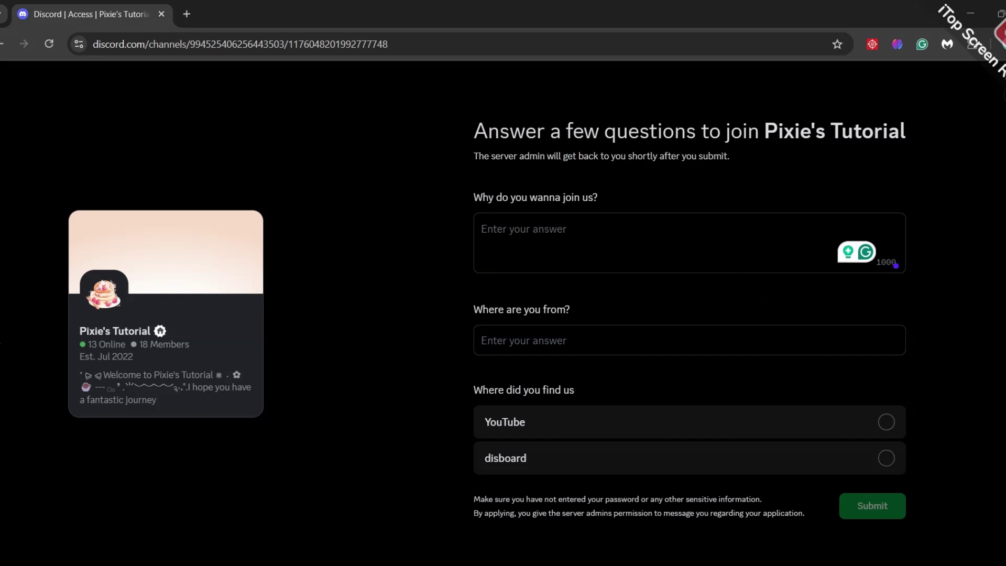
scroll(158, 152, up, 3)
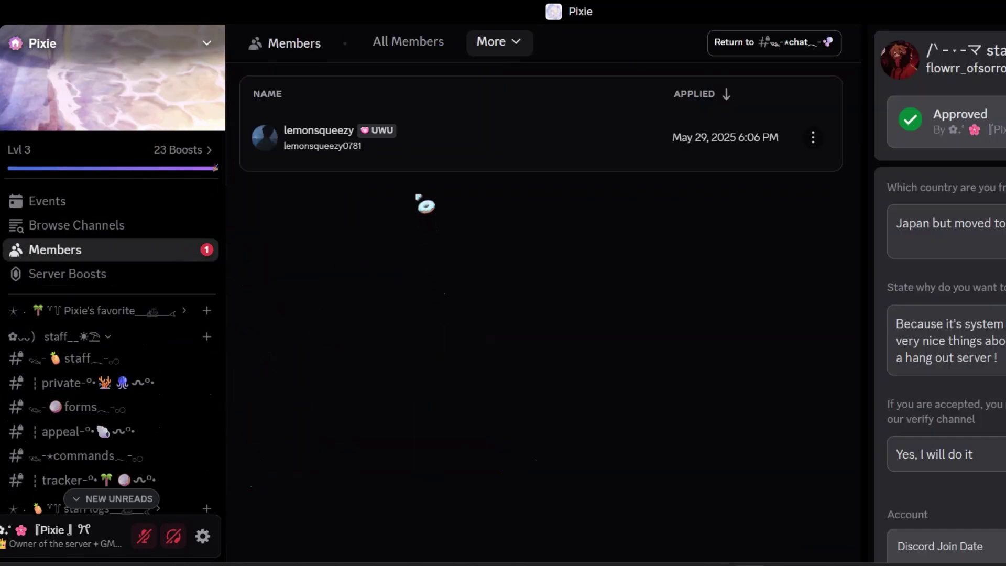
Step: Open lemonsqueezy's pending application, start an interview chat, and approve them
click(415, 154)
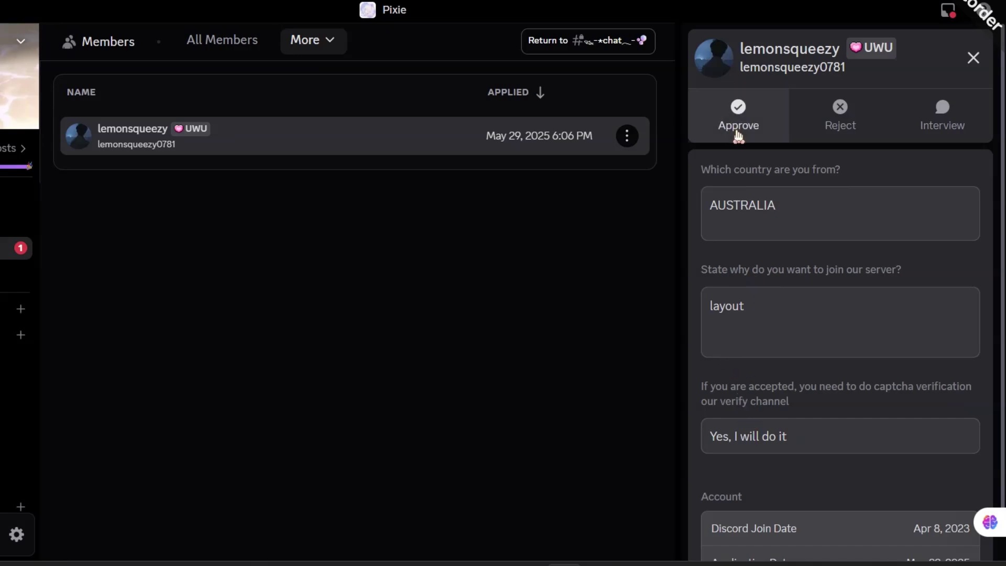
click(930, 143)
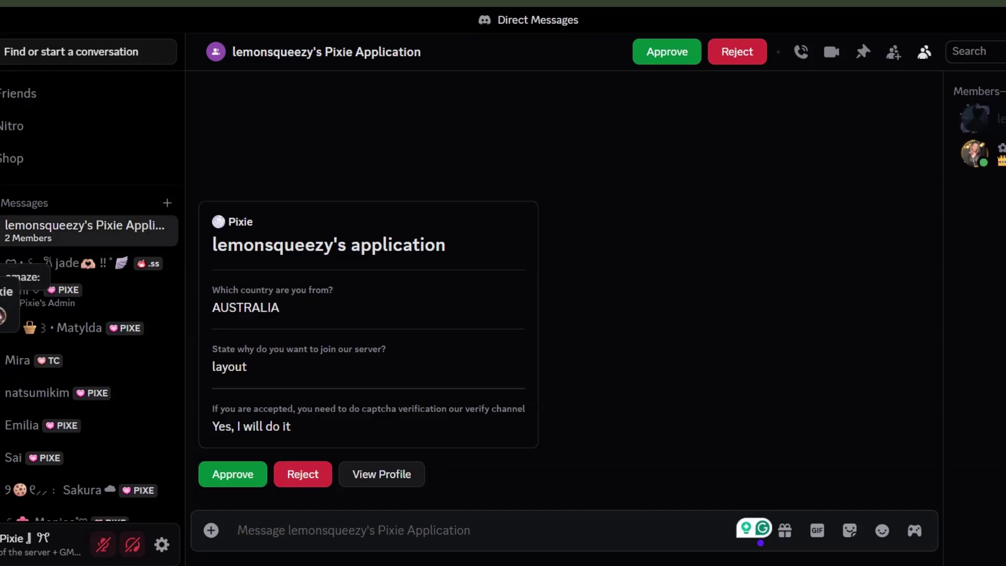
click(667, 52)
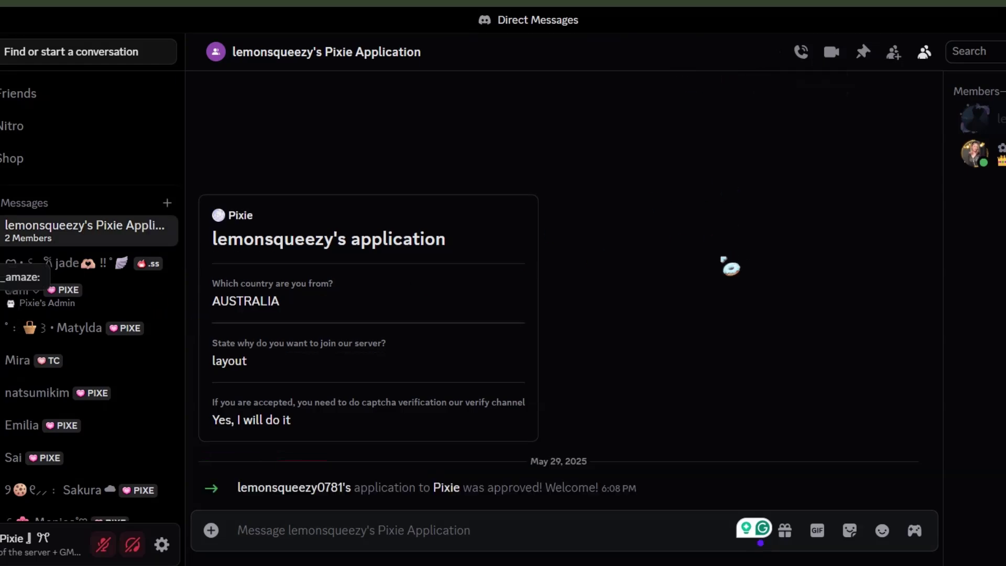
Step: Return to the Pixie server and open its member applications list
click(591, 341)
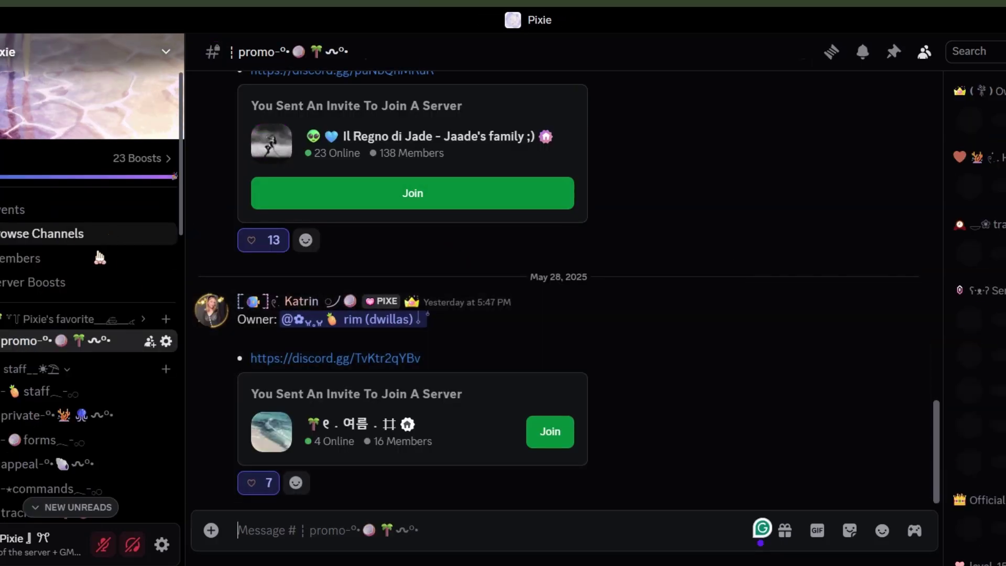
click(100, 258)
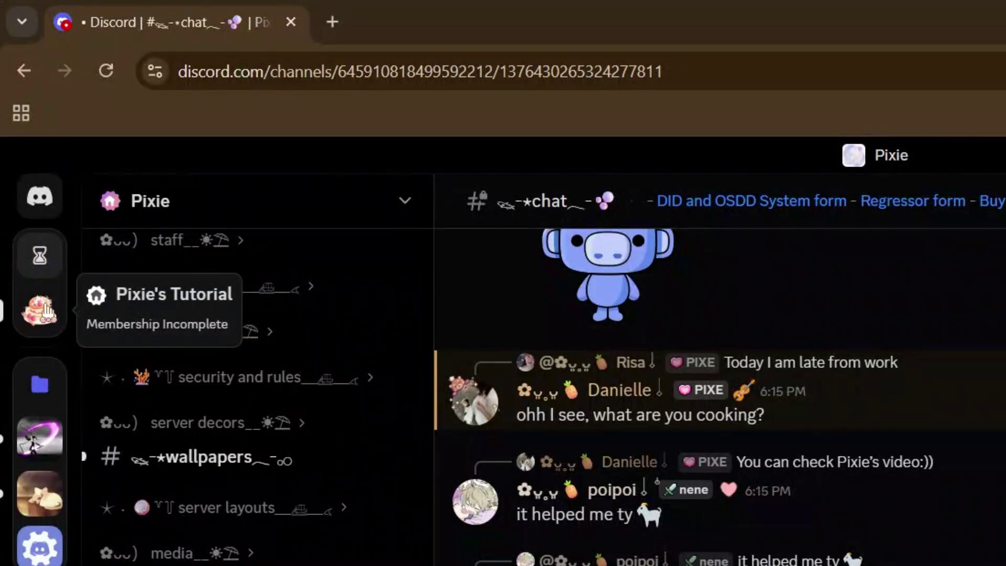
scroll(39, 268, down, 2)
scroll(40, 283, up, 1)
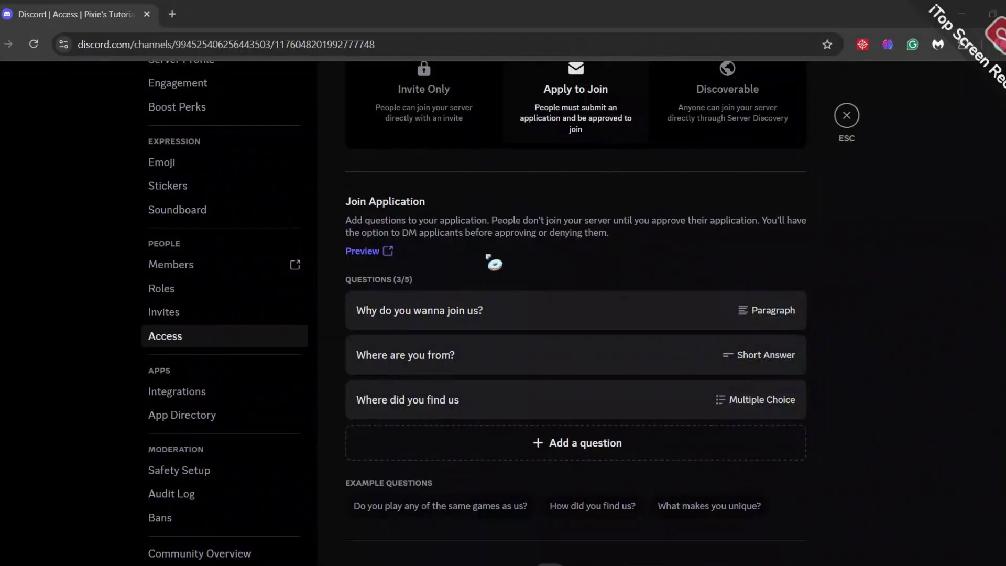
Step: Find the Staff role in Roles, enable Kick, Approve and Reject Members, and save
click(248, 291)
click(430, 250)
text(staff)
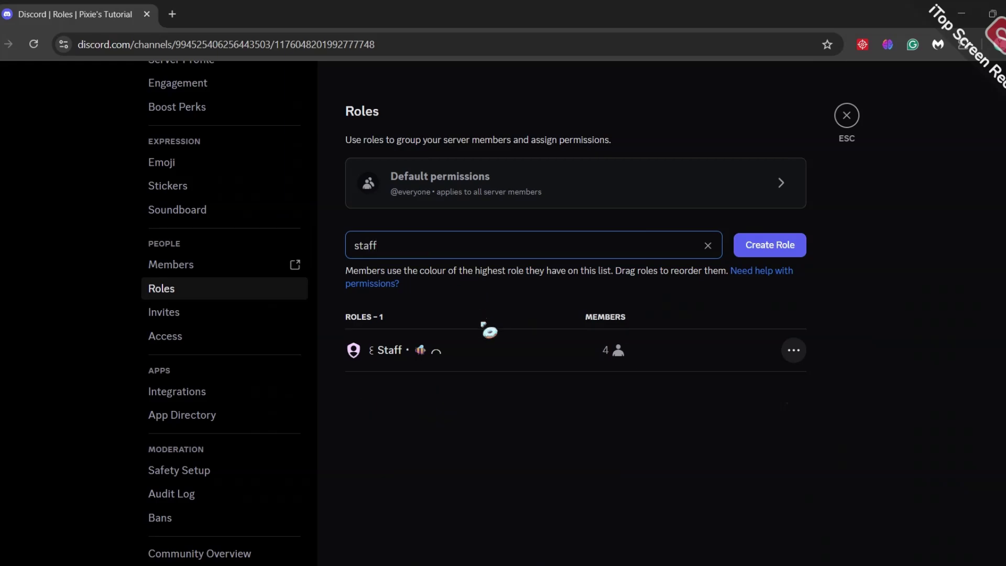
click(484, 336)
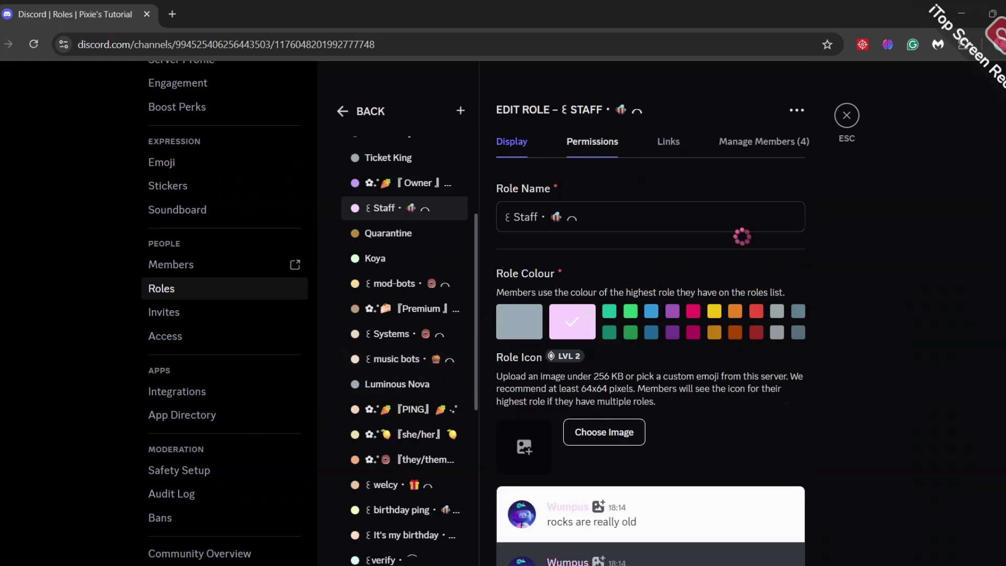
scroll(687, 343, down, 5)
click(784, 324)
click(748, 538)
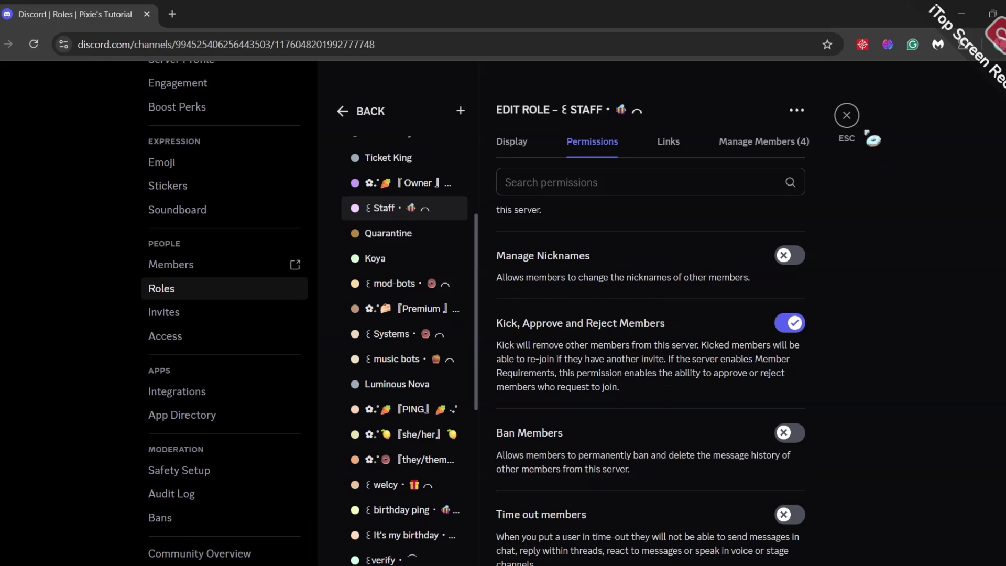
Step: Close Server Settings to return to the logs channel
click(846, 115)
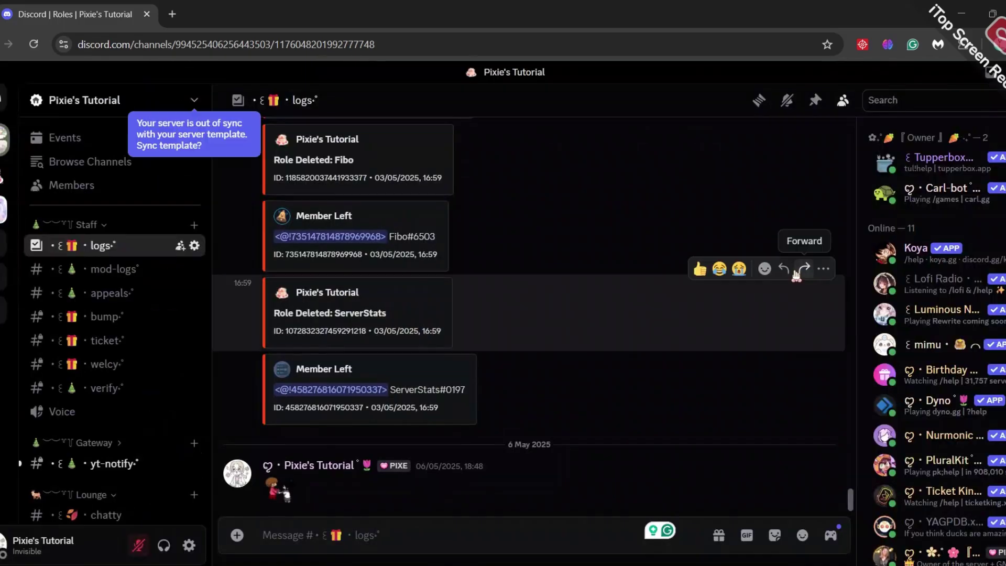